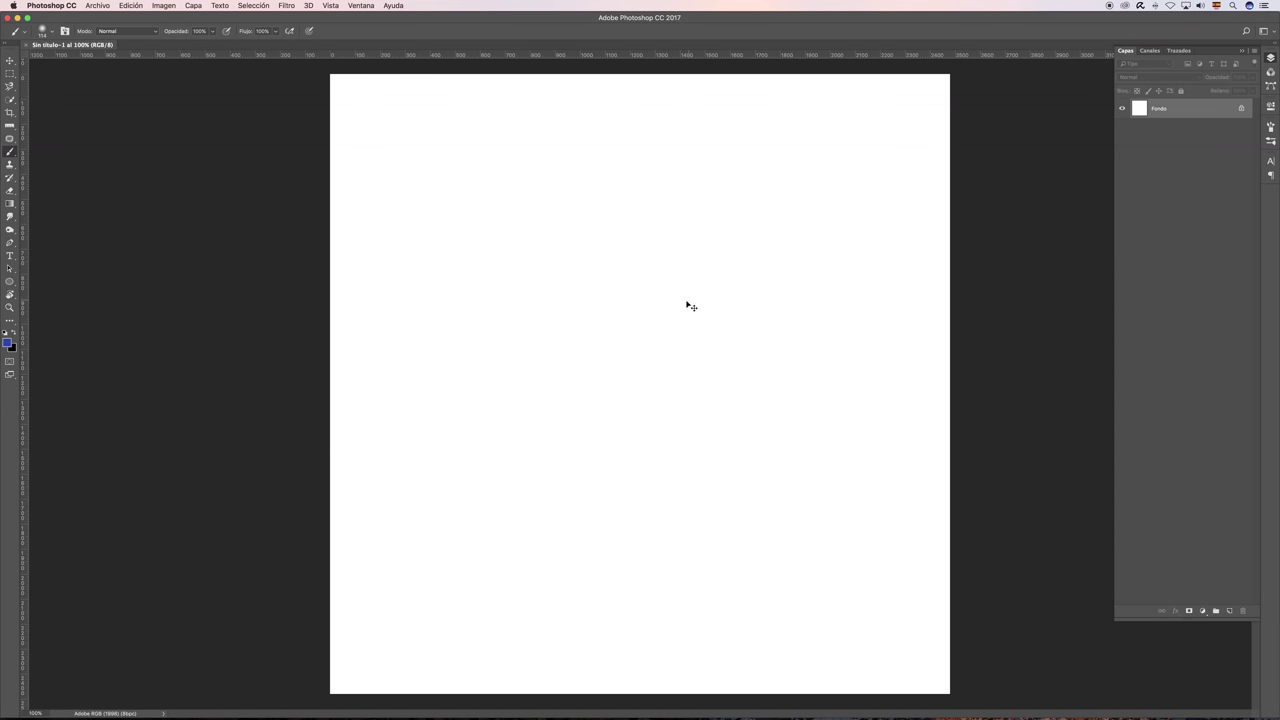
Drag Single-banana.jpg from Finder's img folder onto the canvas and commit it as a new layer
key("super+Tab")
left_click(719, 345)
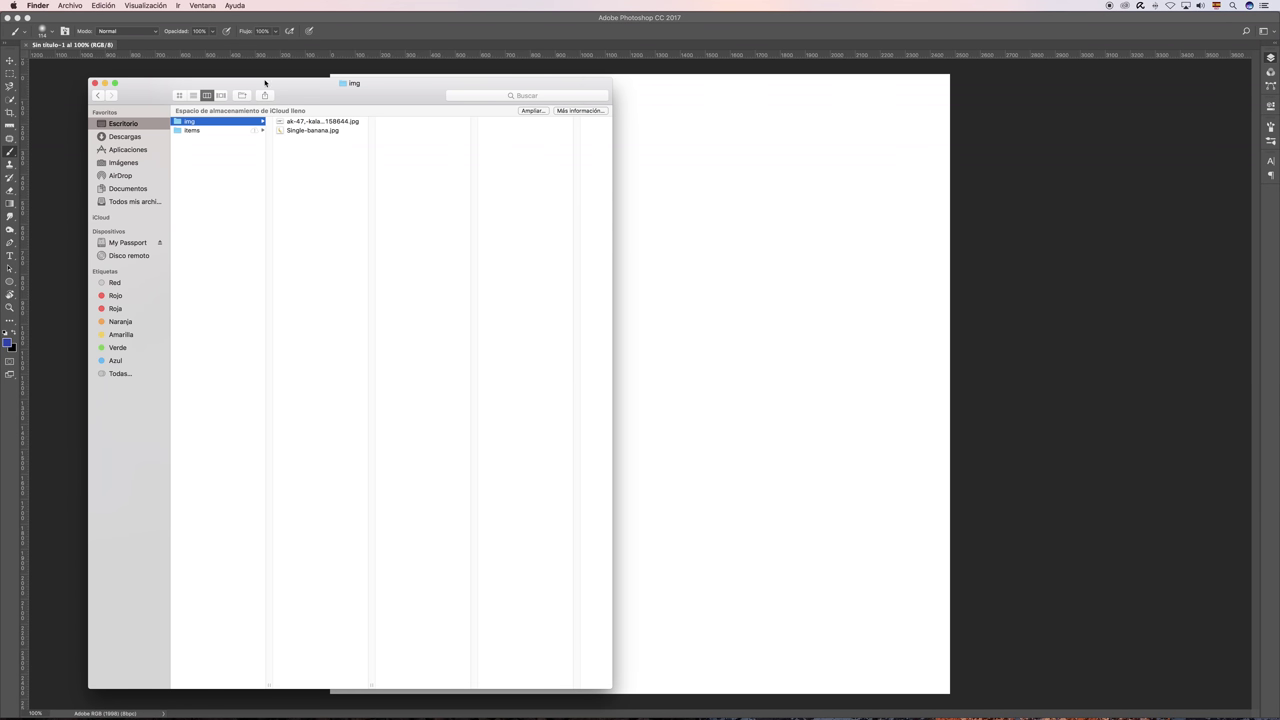
left_click_drag(296, 133, 797, 180)
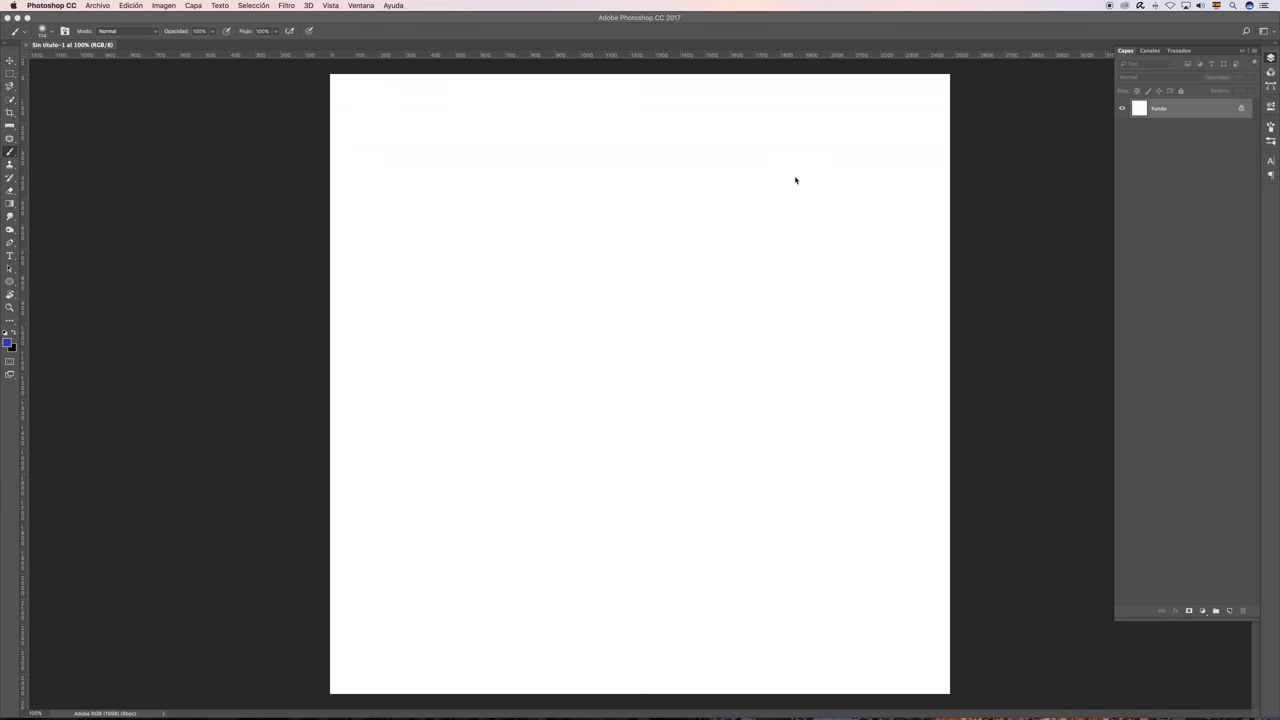
key("Return")
key("b")
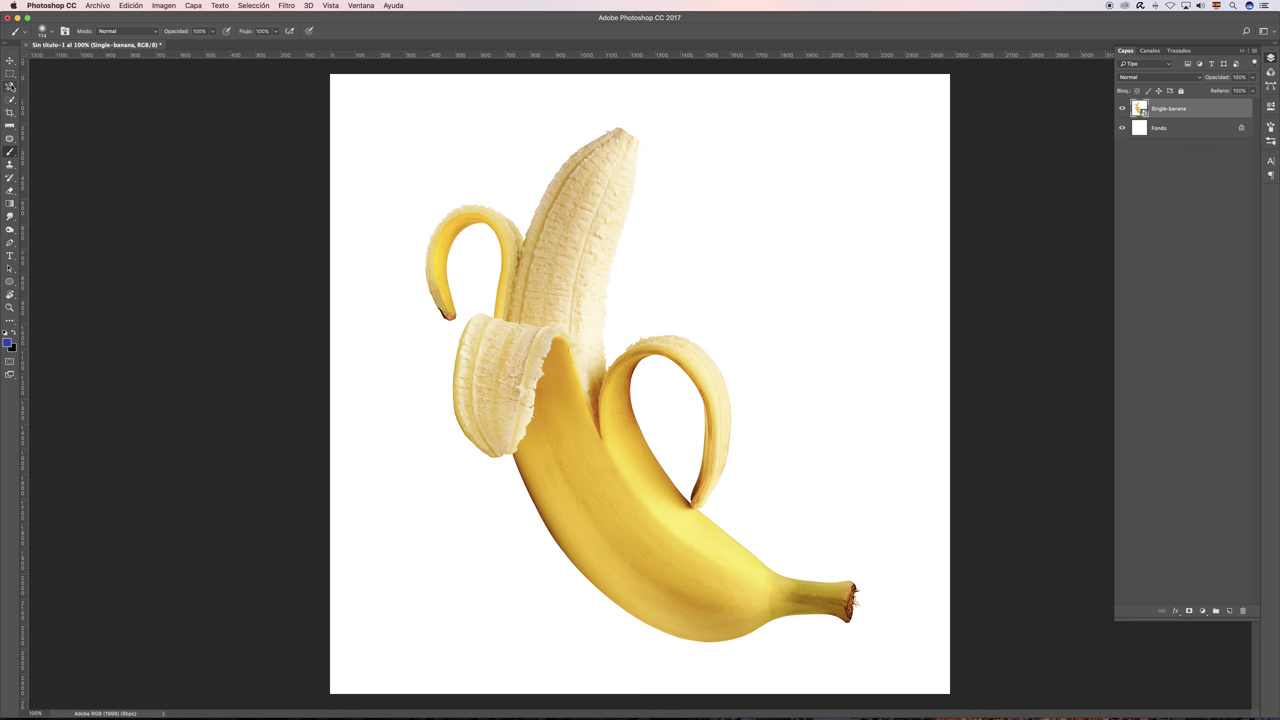
left_click(10, 86)
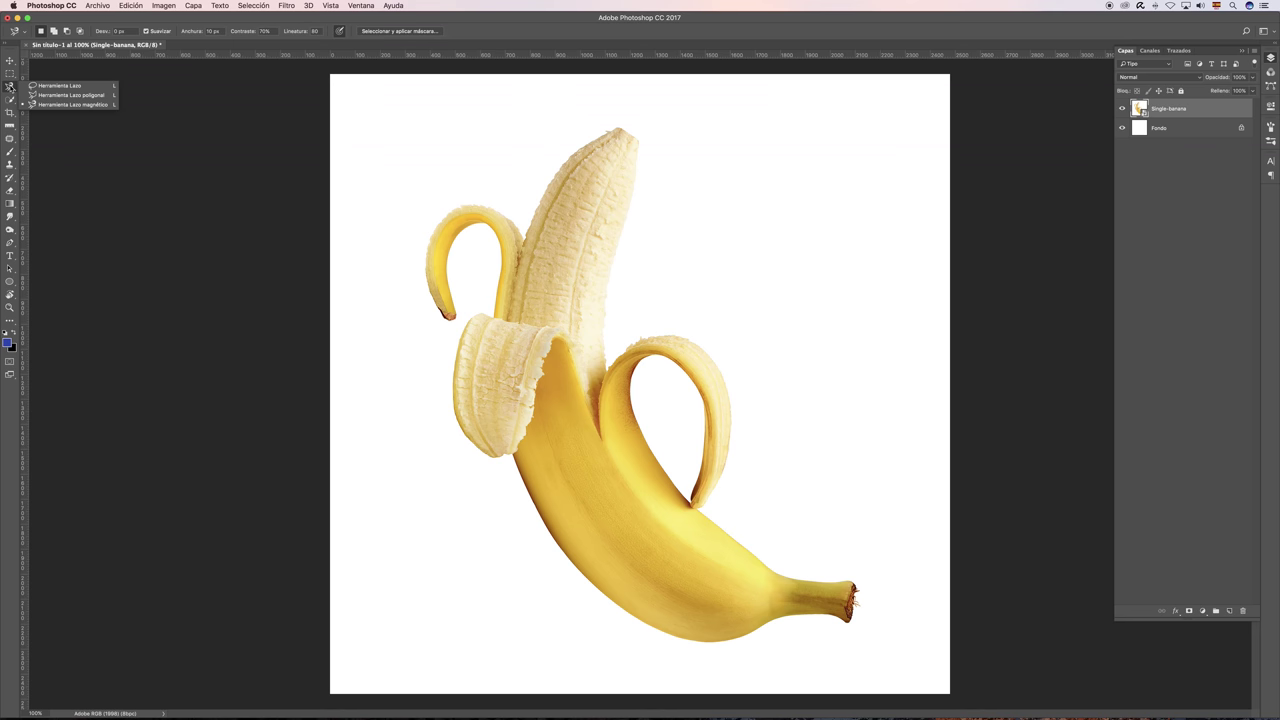
left_click(66, 86)
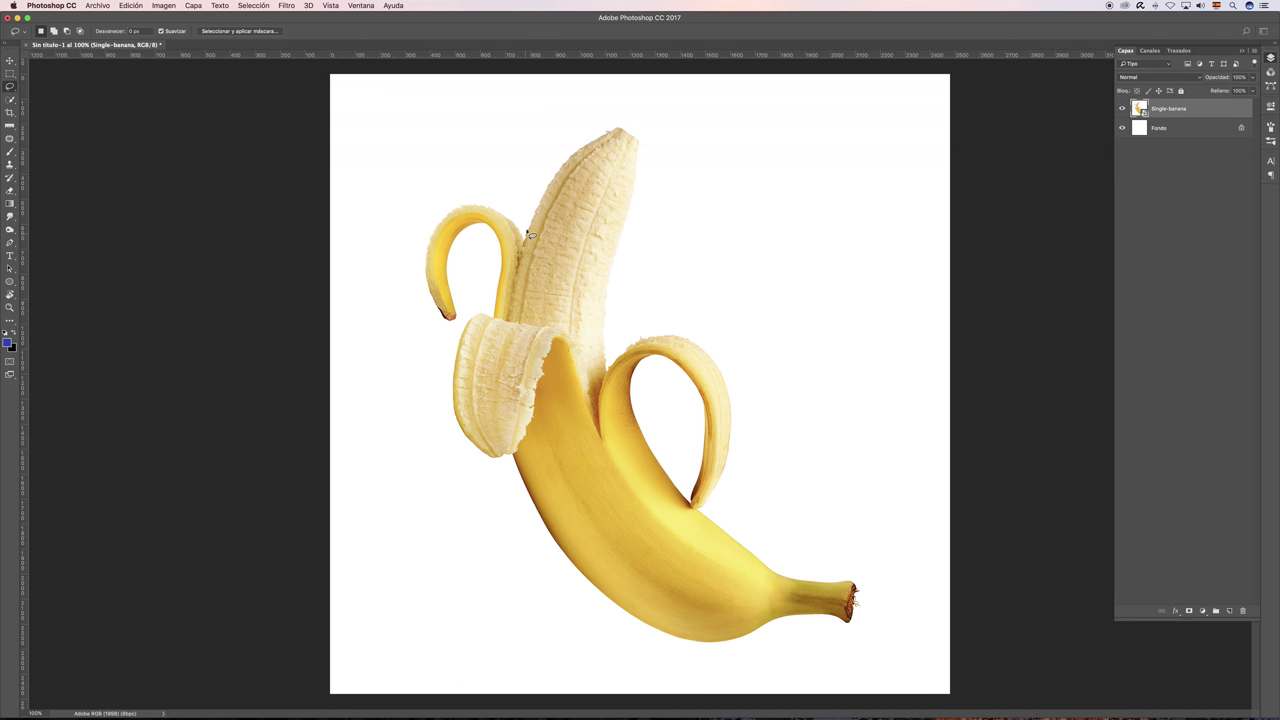
key("ctrl+d")
right_click(10, 87)
left_click(72, 104)
left_click(531, 242)
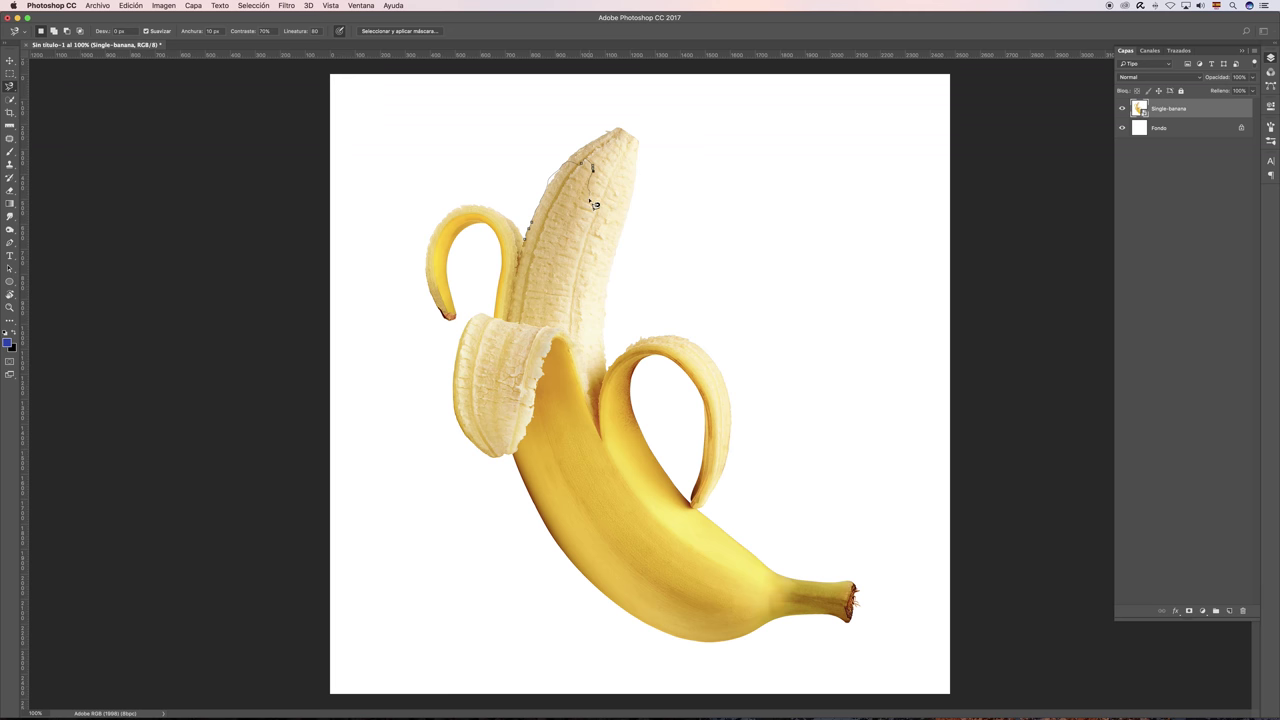
left_click_drag(579, 168, 587, 215)
key("Escape")
key("super+d")
left_click(11, 74)
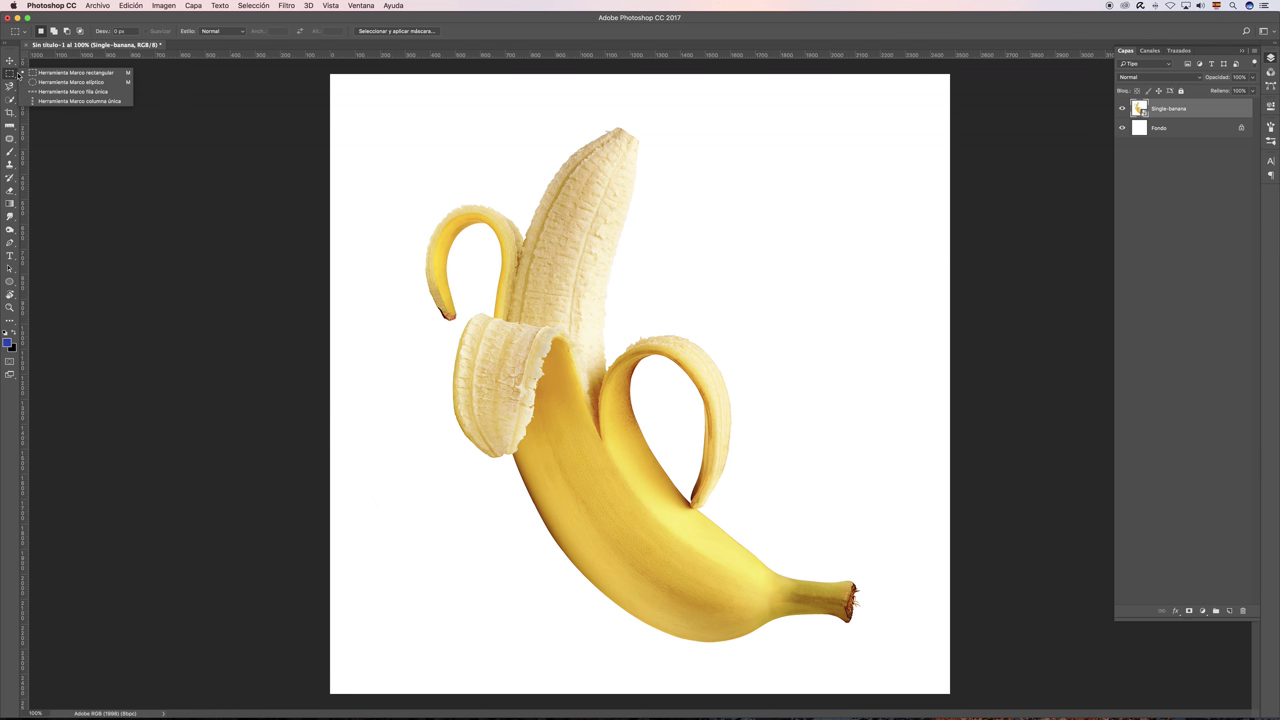
Pick the Quick Selection tool from the toolbar flyout, then clear the banana selection
left_click_drag(10, 75, 60, 78)
mouse_move(10, 111)
left_mouse_down()
mouse_move(12, 99)
mouse_move(49, 102)
left_mouse_up()
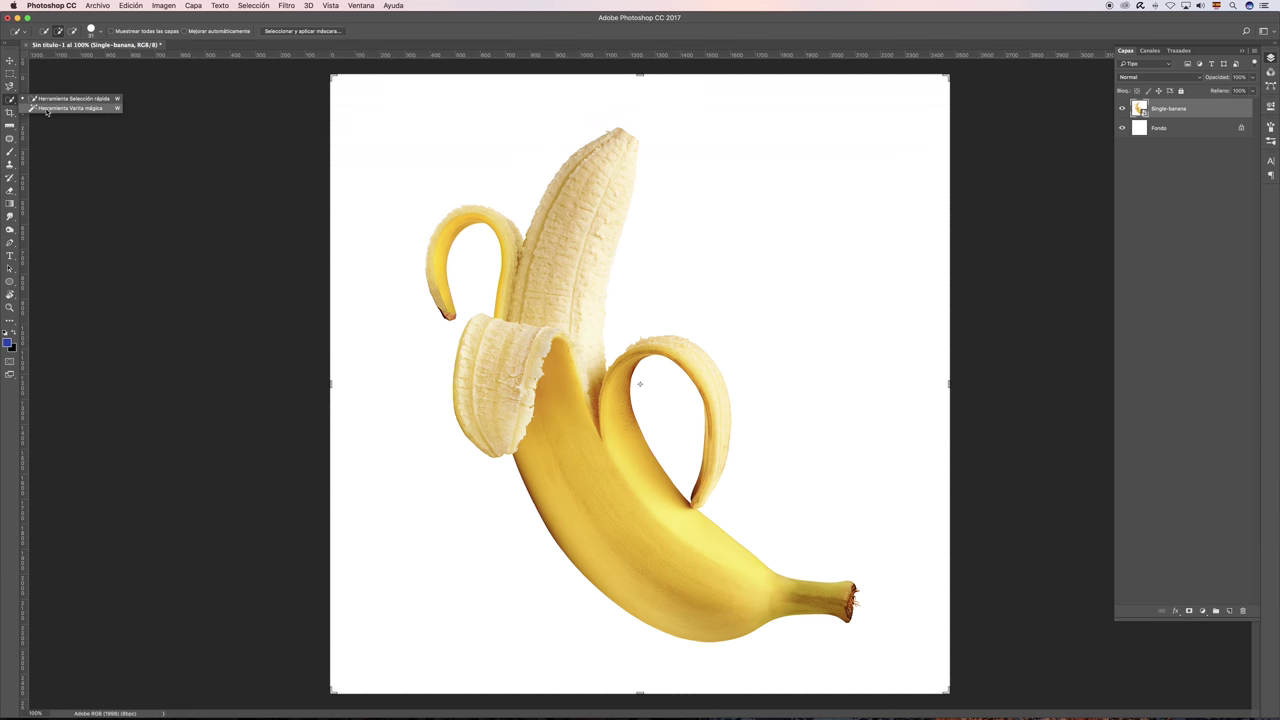
left_click(49, 102)
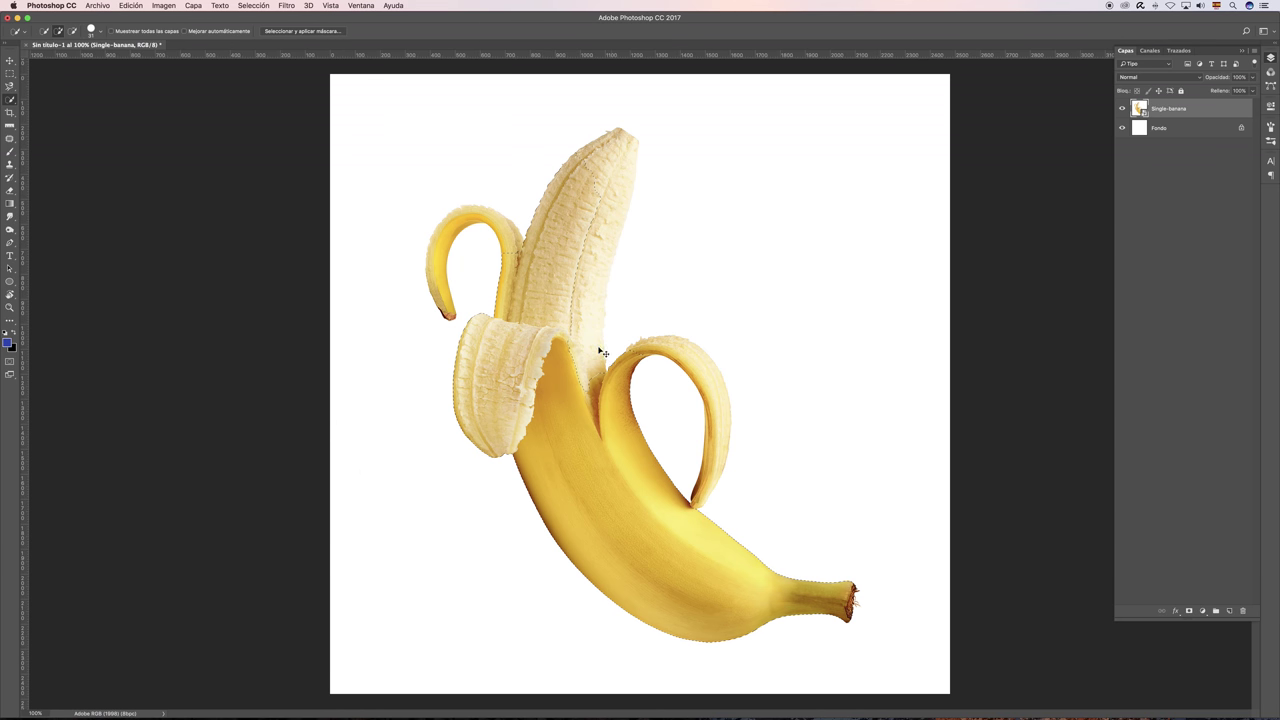
key("ctrl+d")
Select the Brush tool and toggle Quick Mask mode, leaving it on for painting
left_click(11, 153)
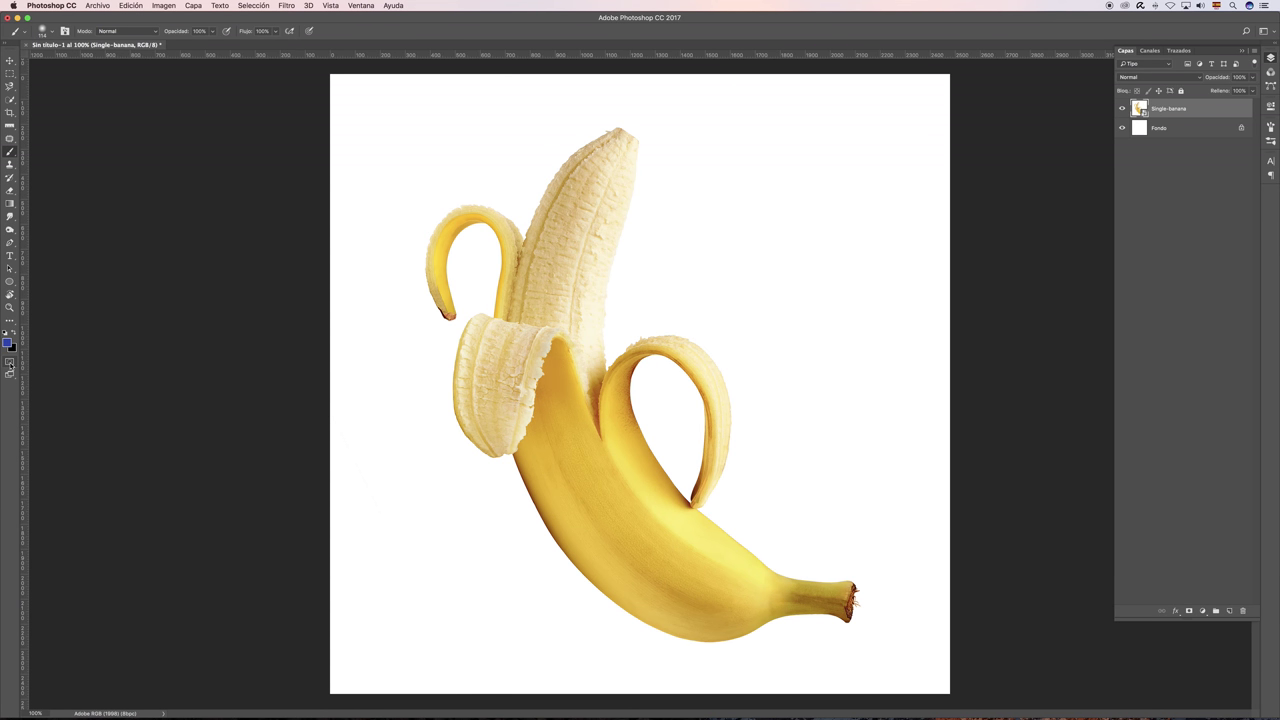
left_click(10, 362)
left_click(10, 362)
left_click(10, 363)
left_click(10, 363)
left_click(10, 363)
Paint the quick mask over the peeled flesh, lower body, tip, edges and curled right peel
mouse_move(578, 214)
left_mouse_down()
mouse_move(528, 342)
mouse_move(565, 410)
mouse_move(578, 268)
left_mouse_up()
mouse_move(522, 322)
left_mouse_down()
mouse_move(518, 250)
mouse_move(565, 195)
mouse_move(595, 190)
mouse_move(585, 170)
mouse_move(610, 165)
mouse_move(583, 239)
mouse_move(591, 288)
left_mouse_up()
left_click_drag(540, 215, 520, 270)
mouse_move(535, 222)
left_mouse_down()
mouse_move(618, 140)
mouse_move(585, 355)
mouse_move(510, 360)
mouse_move(480, 330)
mouse_move(471, 357)
mouse_move(520, 400)
mouse_move(490, 425)
mouse_move(530, 415)
mouse_move(488, 430)
mouse_move(505, 445)
mouse_move(485, 338)
mouse_move(505, 225)
mouse_move(465, 205)
mouse_move(435, 260)
mouse_move(440, 310)
mouse_move(466, 222)
mouse_move(504, 258)
mouse_move(502, 296)
left_mouse_up()
mouse_move(591, 364)
left_mouse_down()
mouse_move(596, 395)
mouse_move(625, 140)
left_mouse_up()
mouse_move(627, 395)
left_mouse_down()
mouse_move(650, 352)
mouse_move(705, 400)
mouse_move(712, 488)
mouse_move(712, 390)
mouse_move(655, 342)
mouse_move(612, 405)
mouse_move(596, 462)
mouse_move(562, 430)
mouse_move(548, 471)
mouse_move(587, 464)
mouse_move(600, 525)
mouse_move(690, 590)
mouse_move(740, 581)
mouse_move(635, 470)
mouse_move(615, 440)
mouse_move(620, 420)
mouse_move(655, 513)
mouse_move(640, 505)
mouse_move(640, 450)
mouse_move(718, 560)
mouse_move(690, 612)
mouse_move(555, 505)
mouse_move(520, 420)
mouse_move(492, 450)
mouse_move(460, 405)
mouse_move(491, 345)
left_mouse_up()
Shrink the brush to 60, mask the stem and lower yellow rim, then exit Quick Mask
left_click_drag(632, 404, 610, 404)
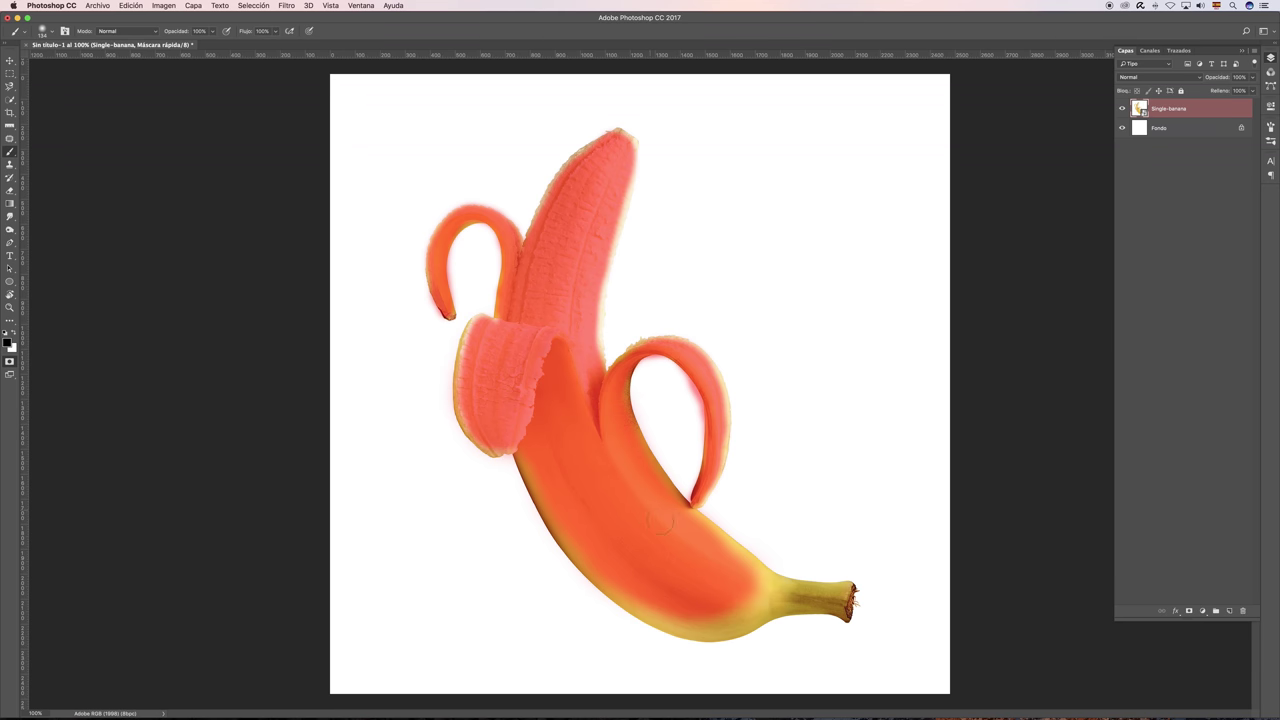
mouse_move(840, 592)
left_mouse_down()
mouse_move(757, 584)
mouse_move(780, 576)
mouse_move(853, 600)
left_mouse_up()
mouse_move(771, 612)
left_mouse_down()
mouse_move(662, 626)
mouse_move(605, 585)
left_mouse_up()
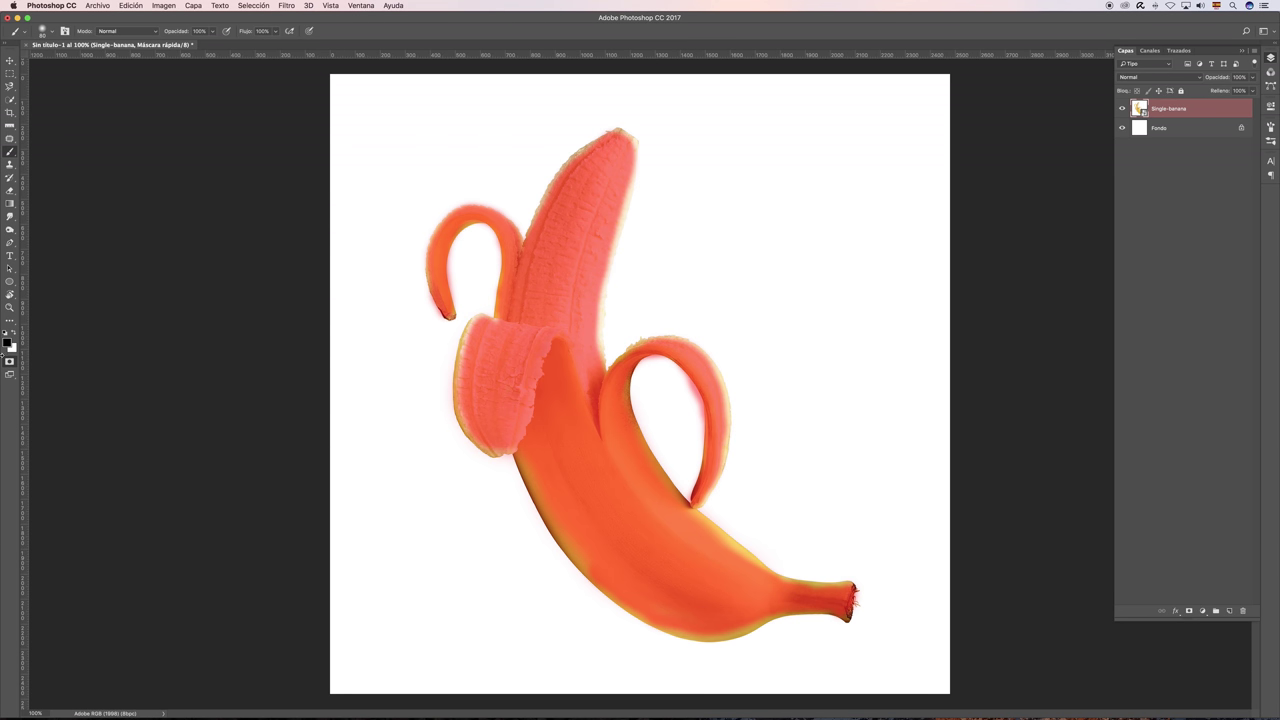
left_click(10, 362)
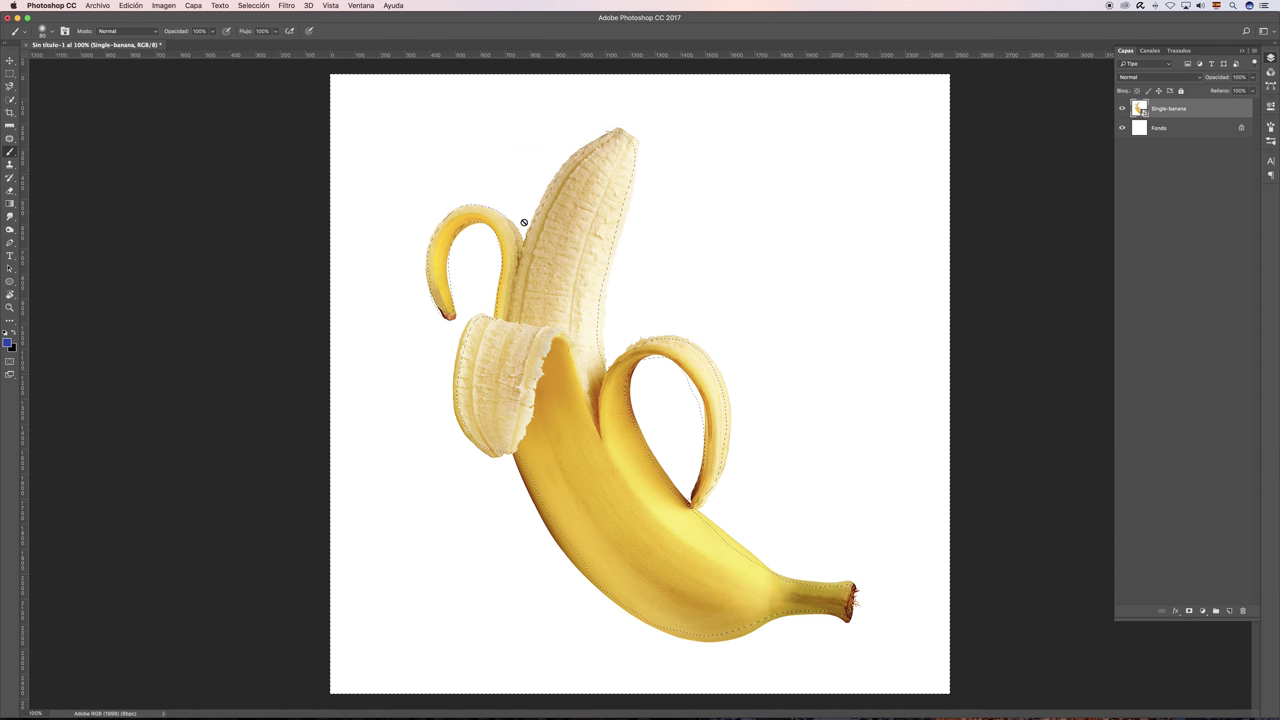
Add a layer mask to Single-banana from the selection and hide the Fondo layer
left_click(1190, 612)
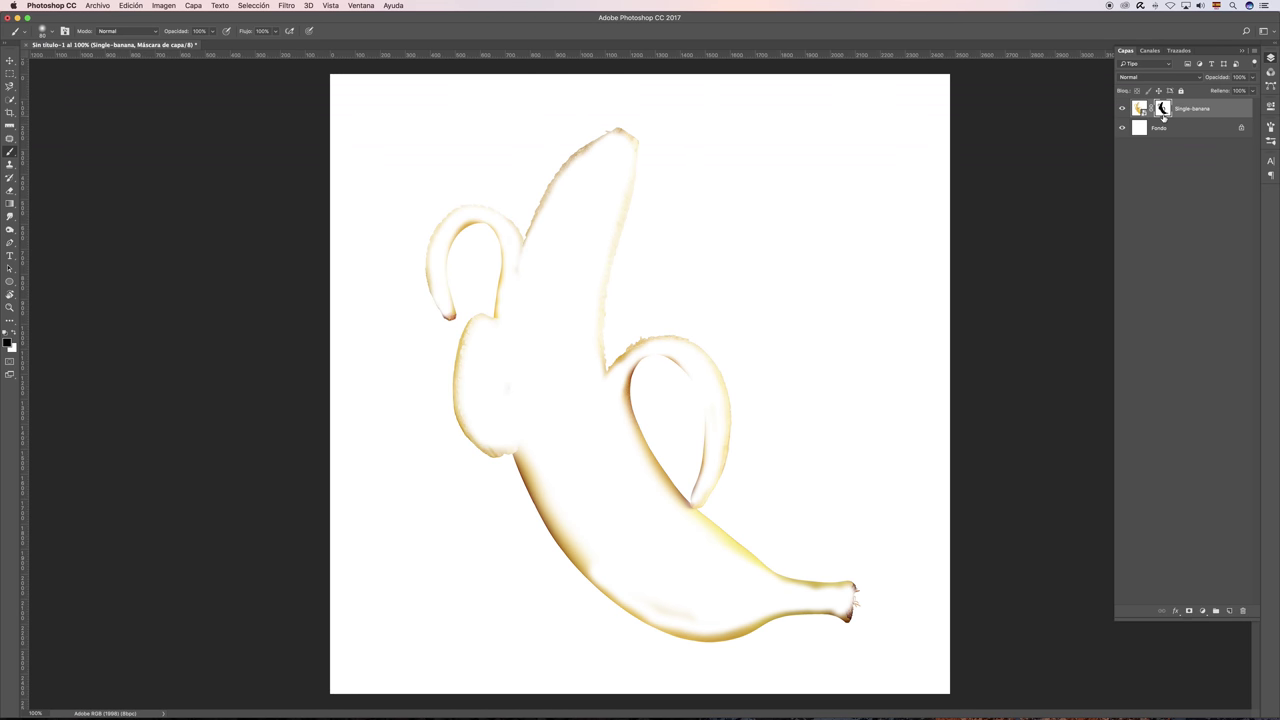
left_click(1122, 127)
left_click(1164, 107)
Invert the Single-banana layer mask with Cmd+I so the banana shows on transparency
key("ctrl+i")
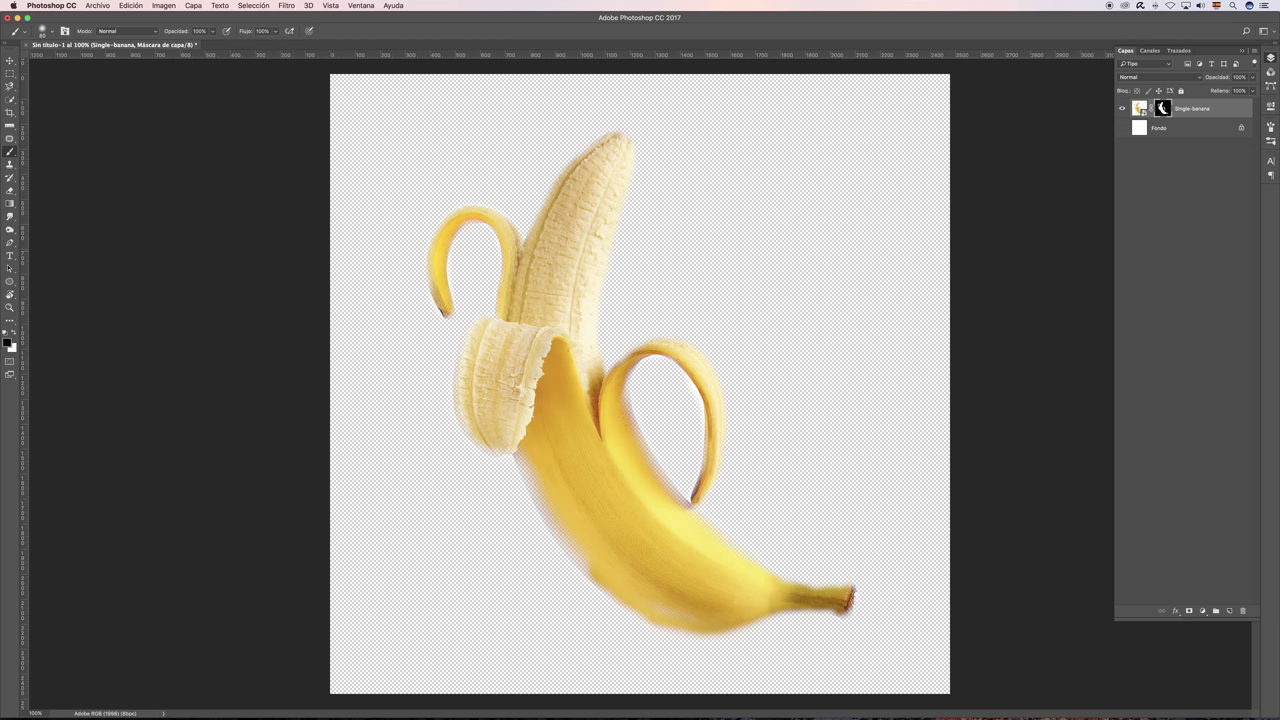